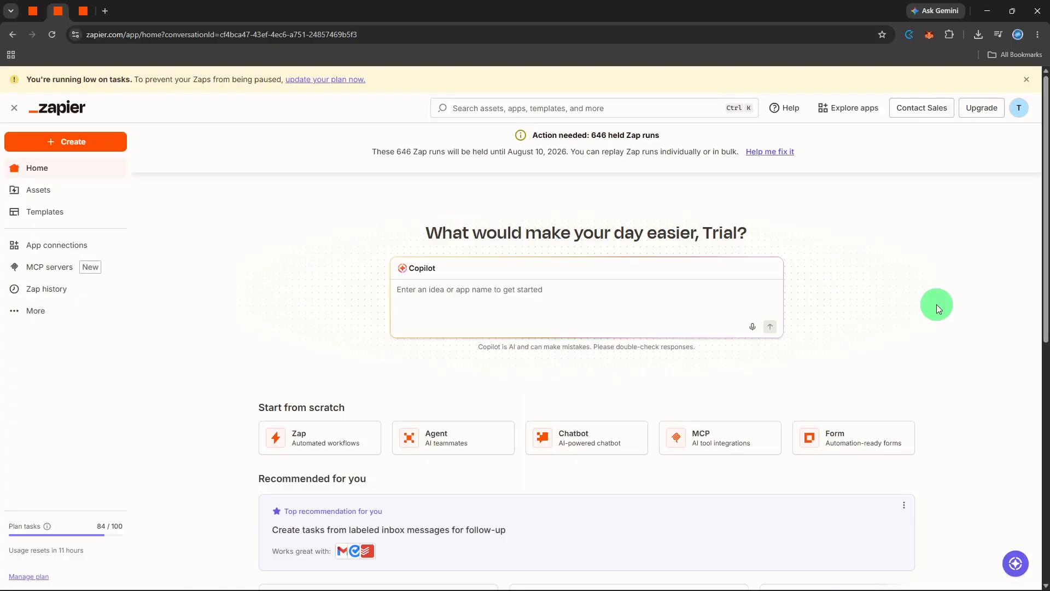
- Create a new Zap and set Typeform as its trigger app
{"action": "left_click", "coordinate": [111, 144]}
{"action": "left_click", "coordinate": [97, 180]}
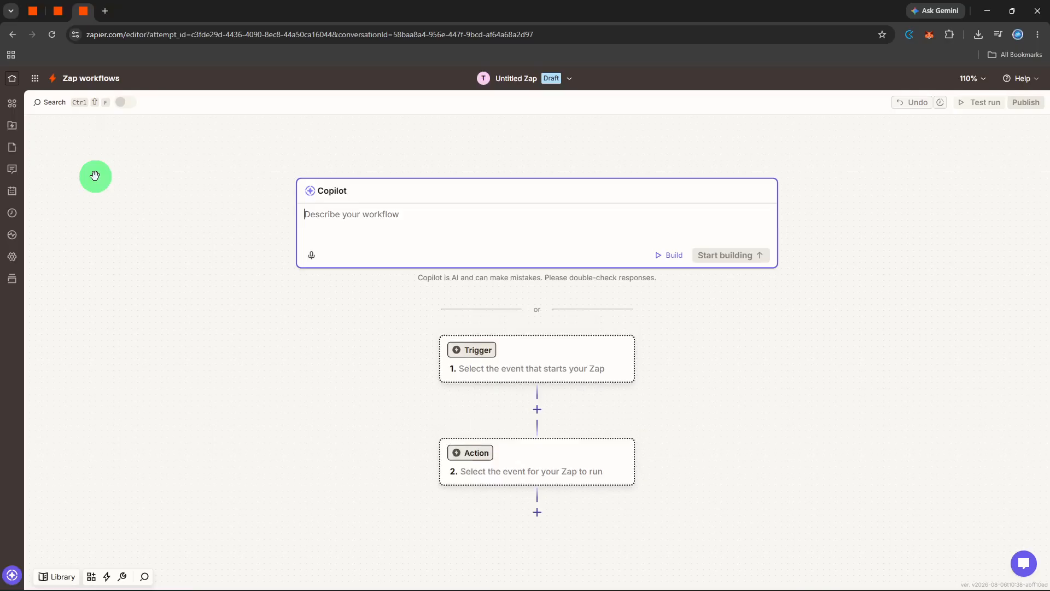
{"action": "left_click", "coordinate": [454, 355]}
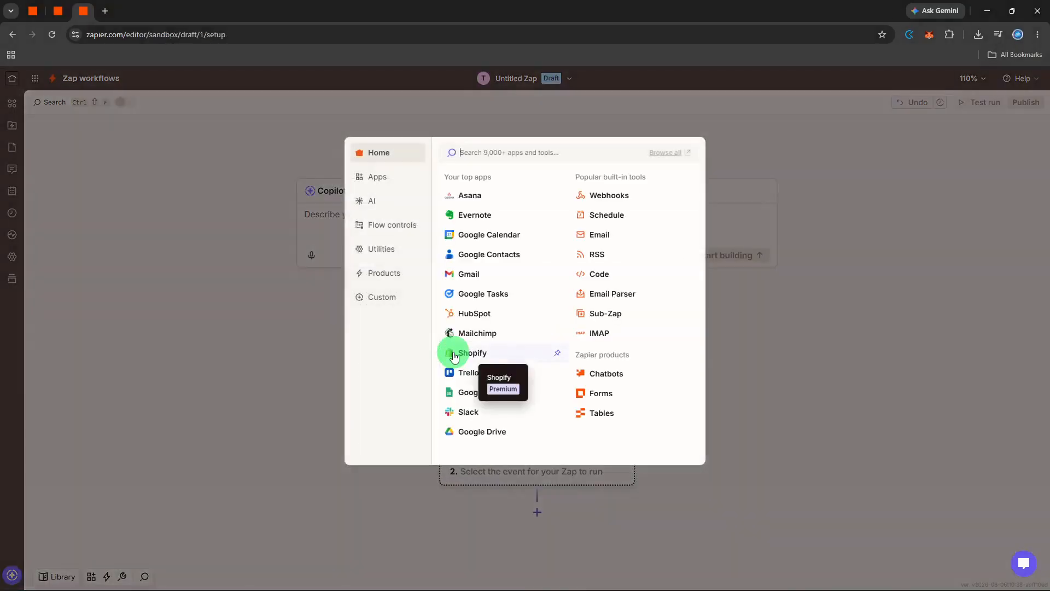
{"action": "type", "text": "form"}
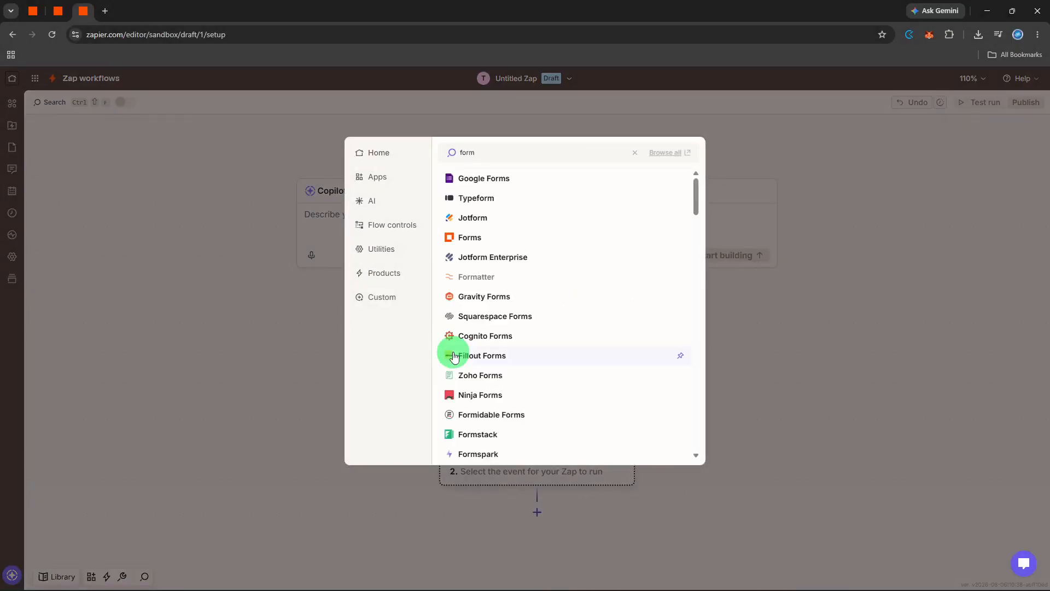
{"action": "left_click", "coordinate": [500, 199]}
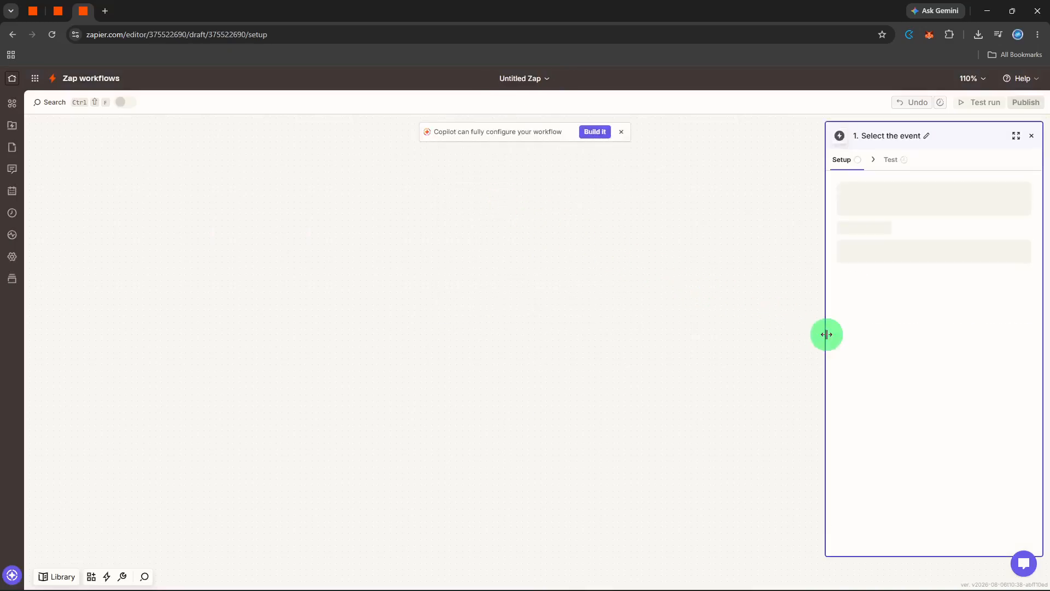
- Set the Typeform trigger event to New Entry and select New form as the form it watches
{"action": "left_click", "coordinate": [897, 247]}
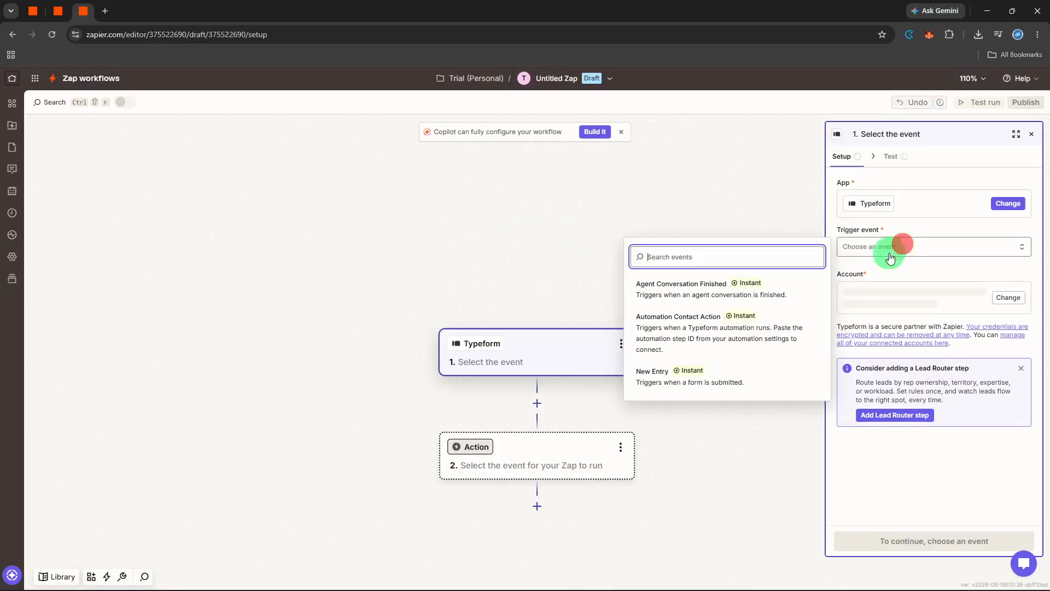
{"action": "left_click", "coordinate": [776, 366]}
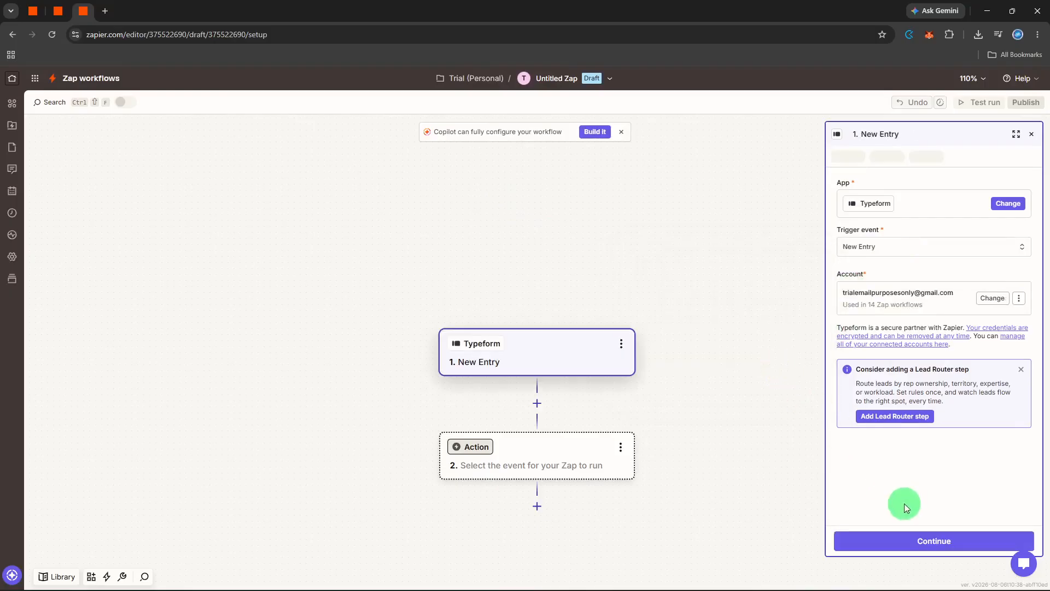
{"action": "left_click", "coordinate": [901, 541]}
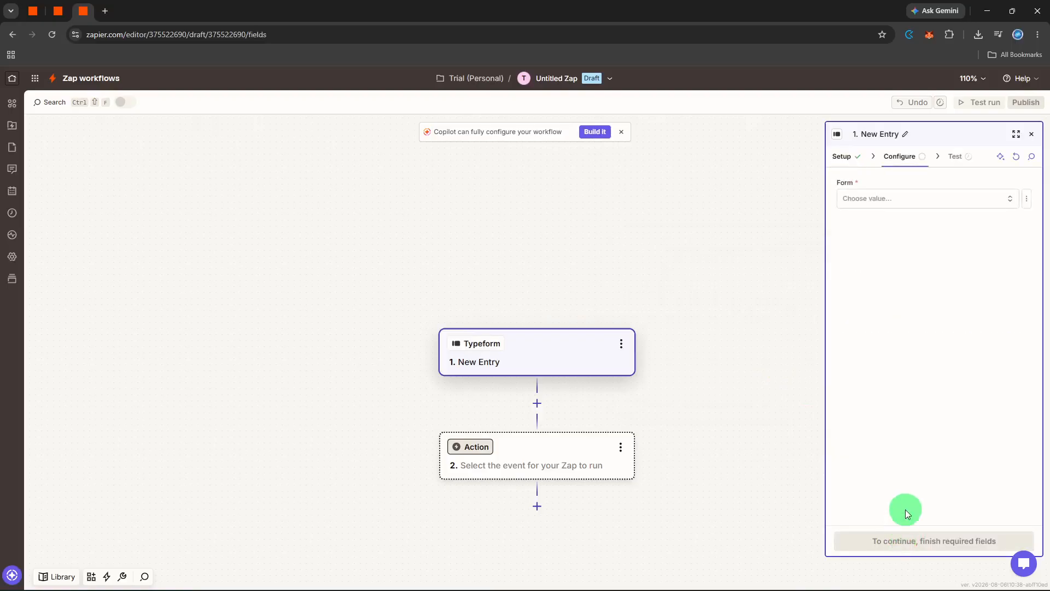
{"action": "left_click", "coordinate": [912, 204]}
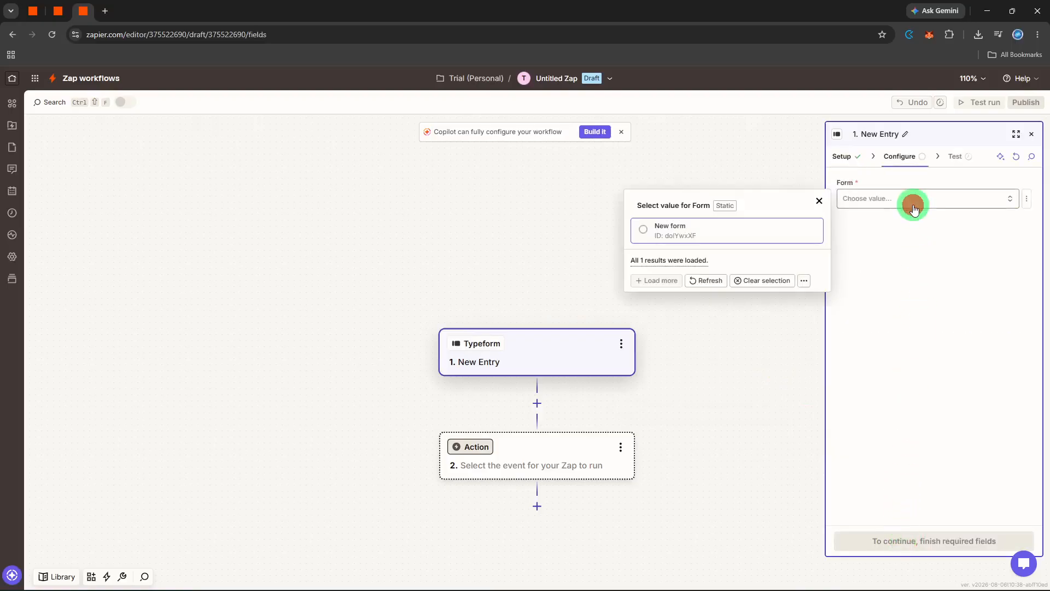
{"action": "left_click", "coordinate": [775, 232]}
{"action": "left_click", "coordinate": [915, 366]}
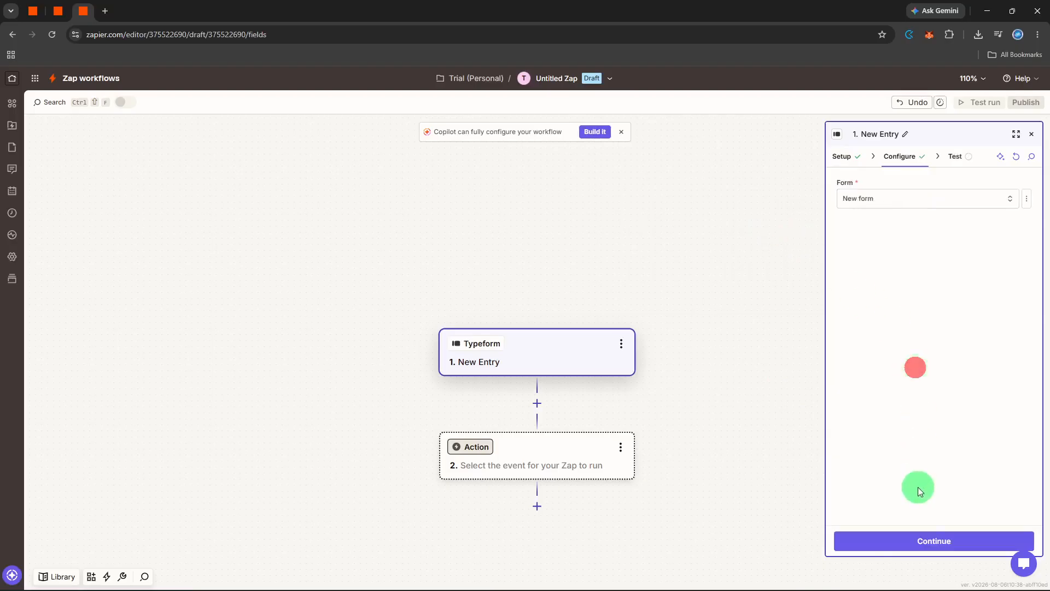
{"action": "left_click", "coordinate": [910, 543]}
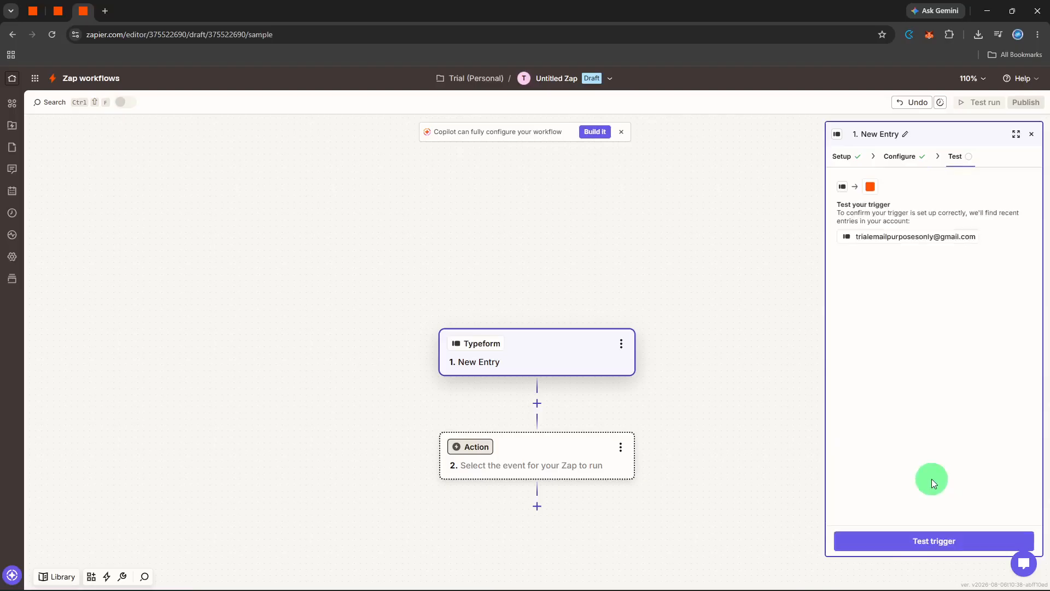
- Test the Typeform trigger and continue with the Entry A record
{"action": "left_click", "coordinate": [923, 539]}
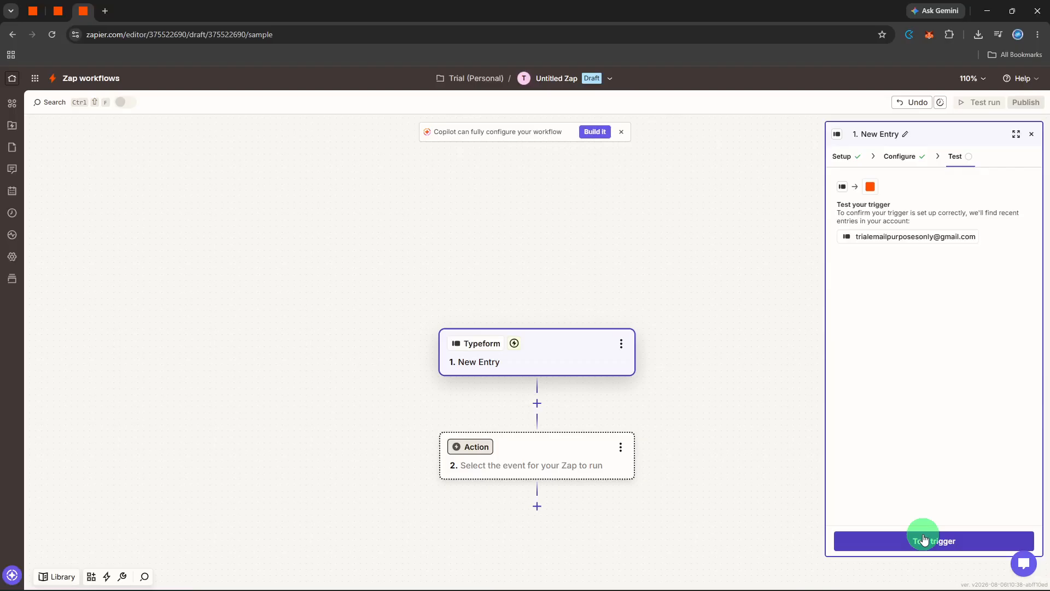
{"action": "left_click", "coordinate": [923, 540]}
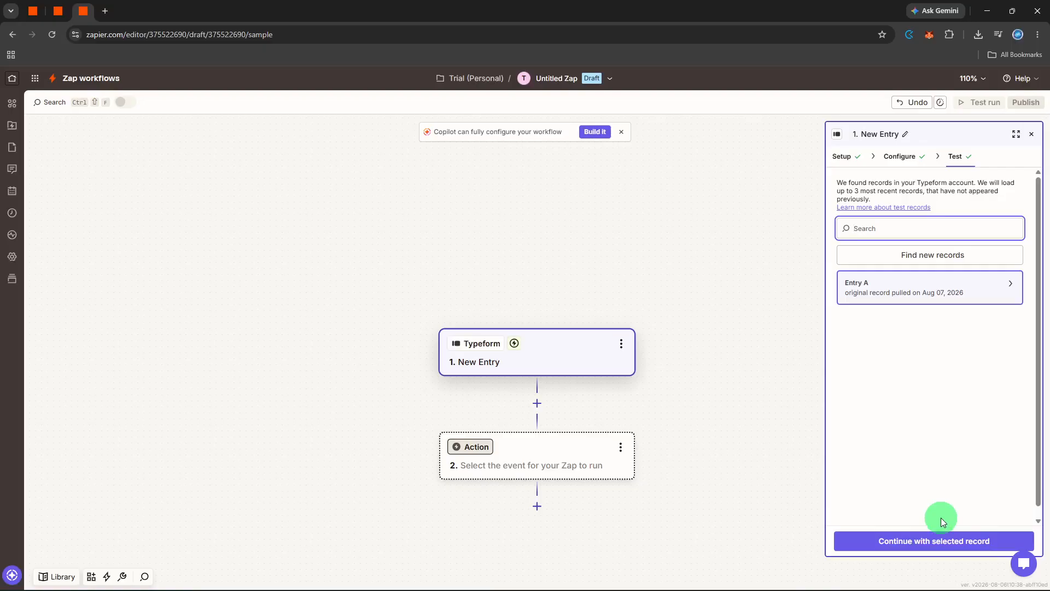
{"action": "left_click", "coordinate": [935, 539]}
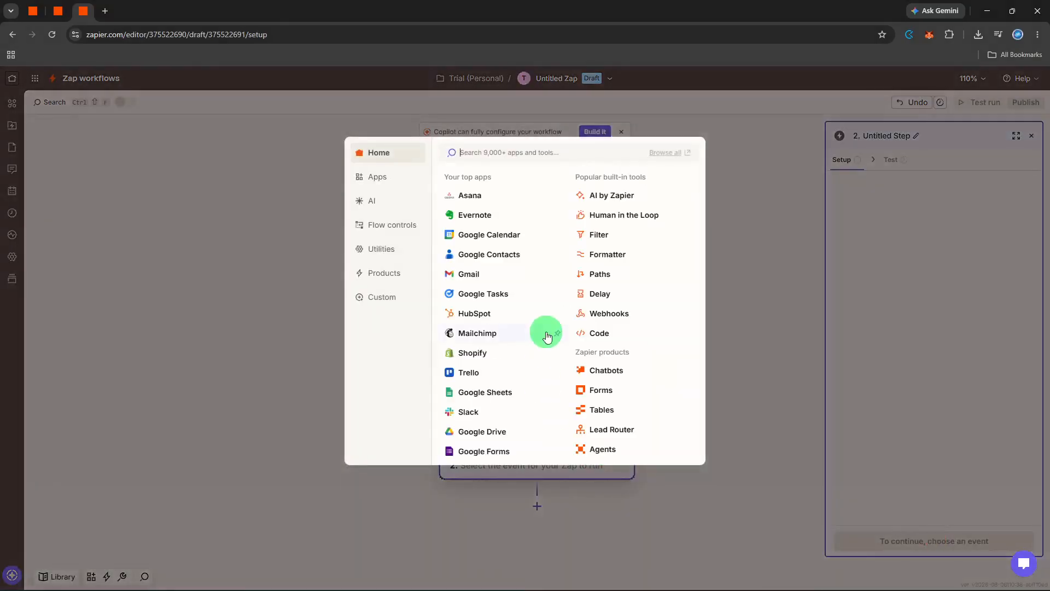
- Set Notion as the action app for the second step, with Create Page as its action event
{"action": "type", "text": "notion"}
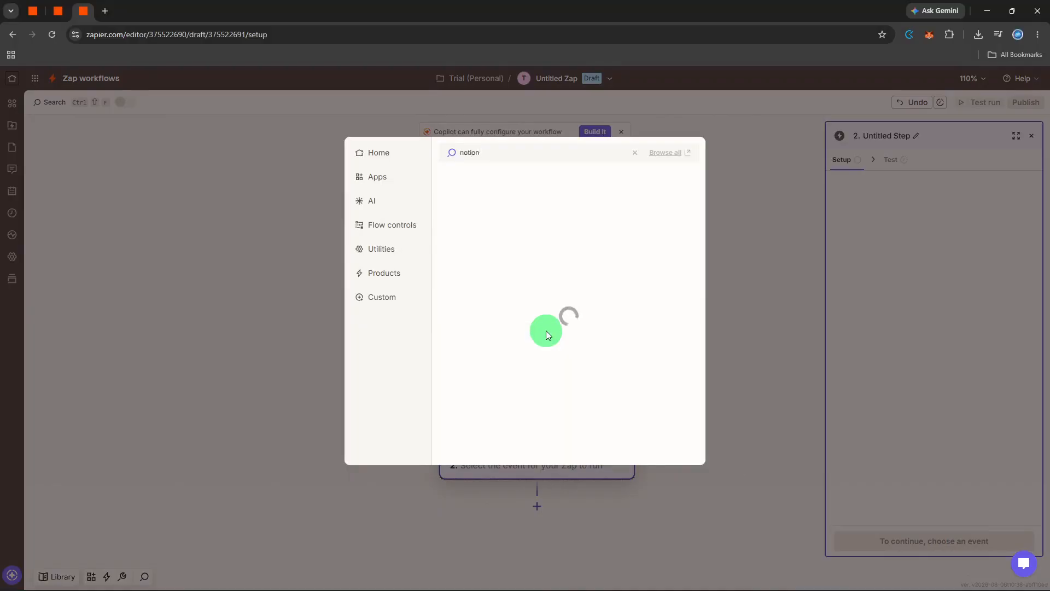
{"action": "left_click", "coordinate": [504, 179]}
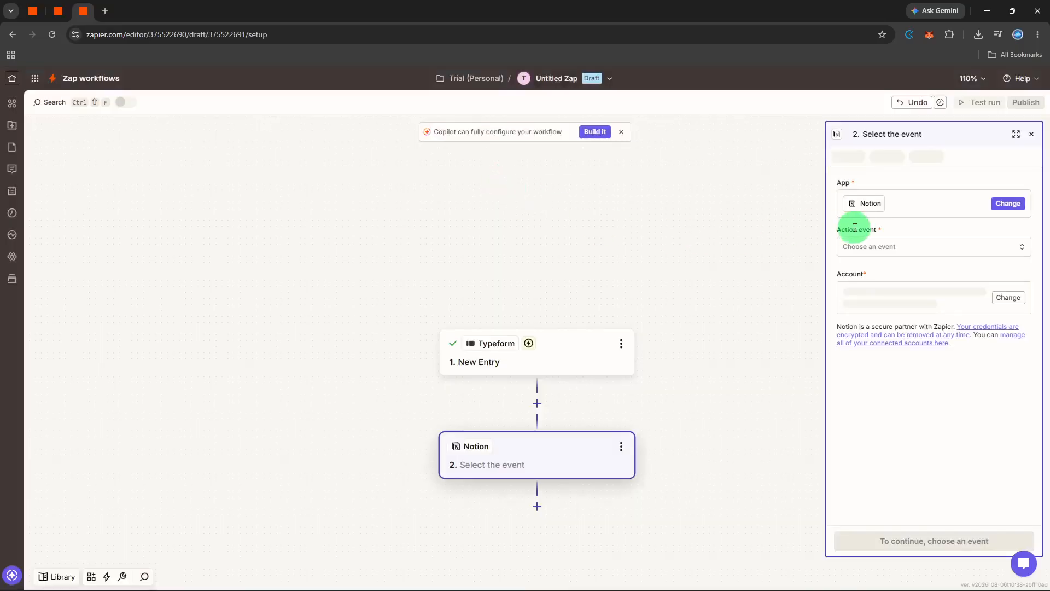
{"action": "left_click", "coordinate": [873, 242]}
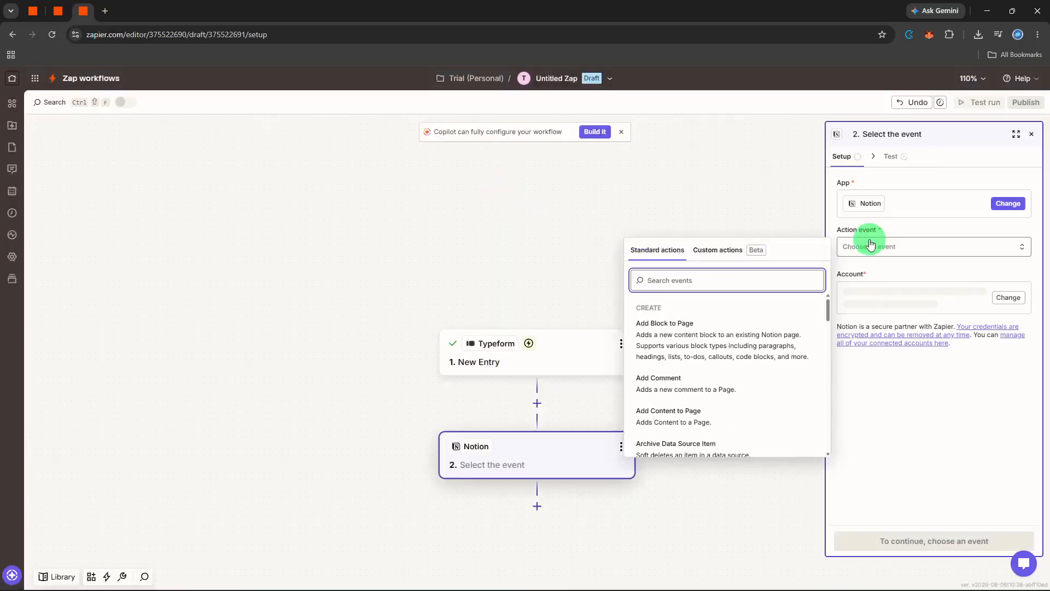
{"action": "type", "text": "cre"}
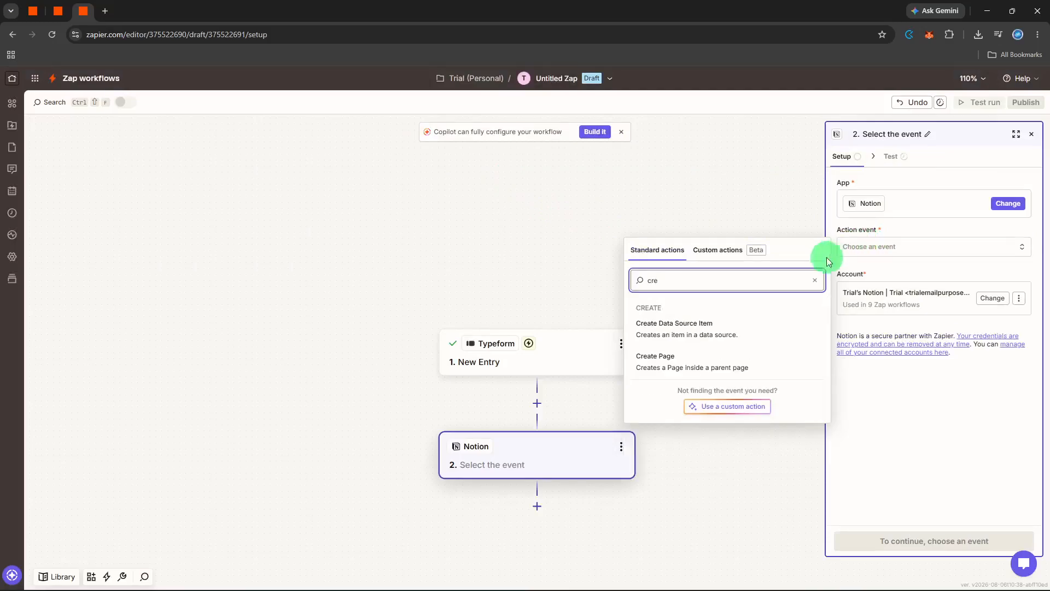
{"action": "left_click", "coordinate": [729, 357]}
{"action": "left_click", "coordinate": [915, 540]}
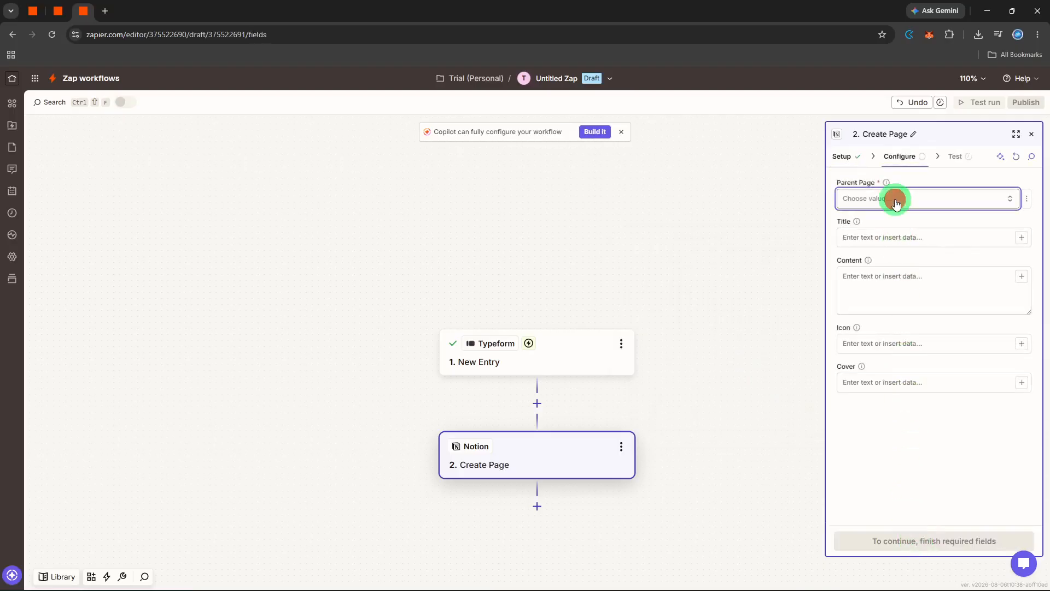
- Set the parent page of the Notion Create Page step to "To ReviewGoogle Merchant Center"
{"action": "left_click", "coordinate": [895, 200]}
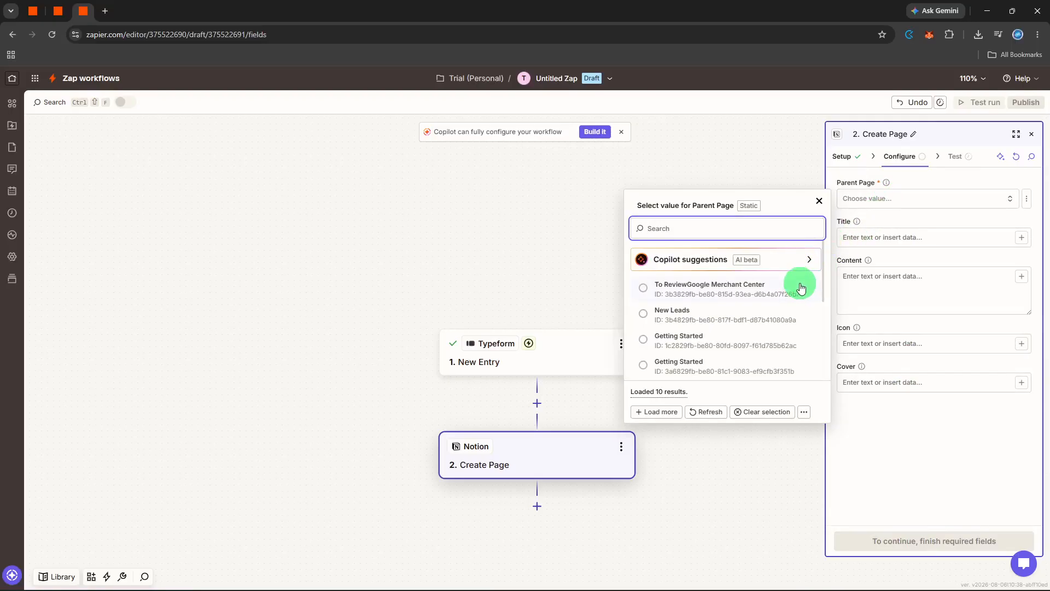
{"action": "scroll", "coordinate": [799, 293], "scroll_direction": "down", "scroll_amount": 3}
{"action": "scroll", "coordinate": [798, 293], "scroll_direction": "up", "scroll_amount": 3}
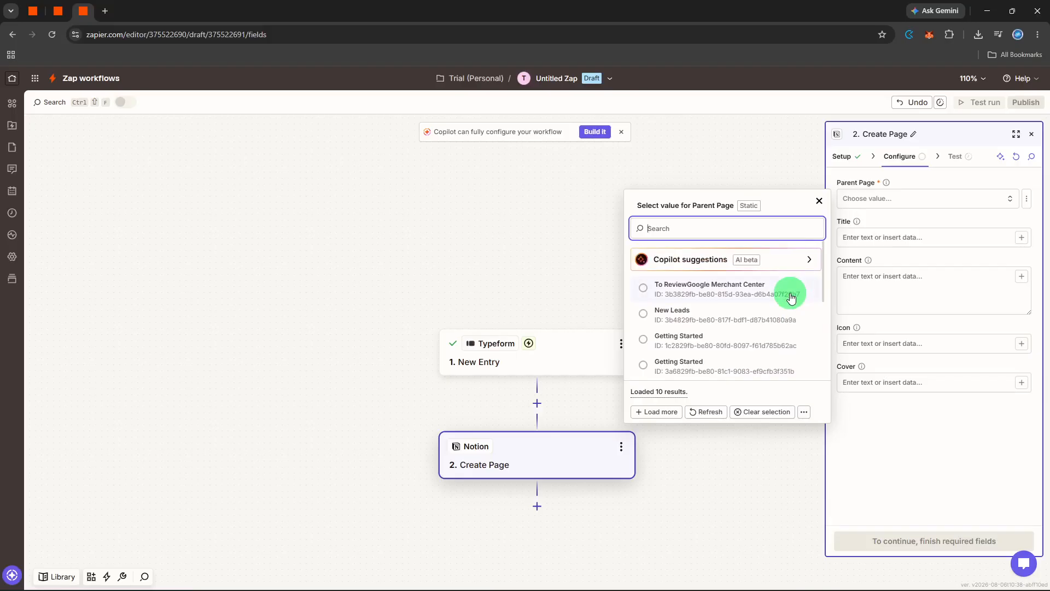
{"action": "left_click", "coordinate": [791, 297]}
- Set the title of the Notion page to "Customer Feedback"
{"action": "left_click", "coordinate": [918, 247]}
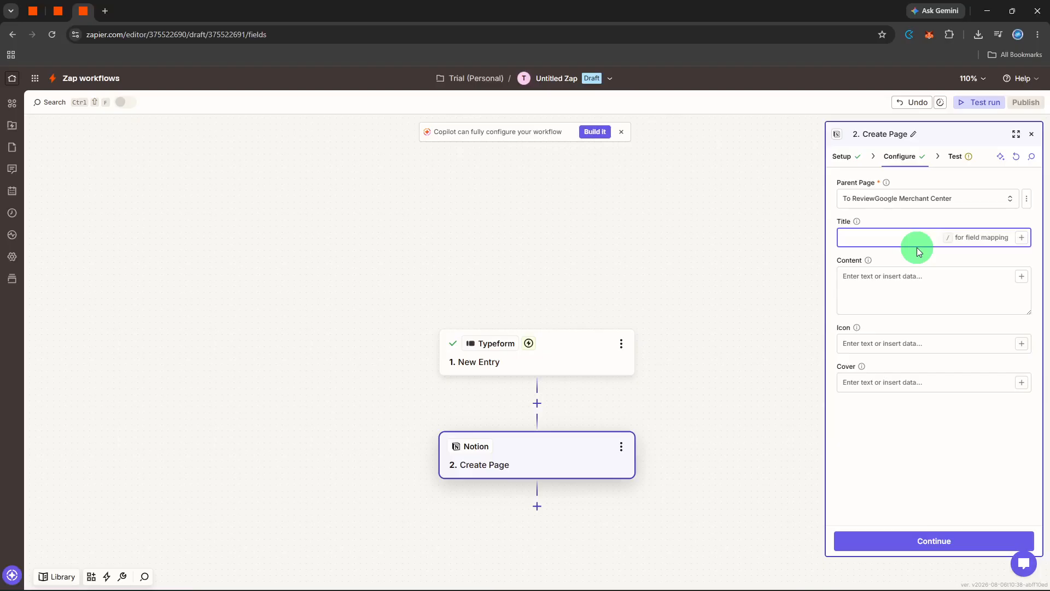
{"action": "type", "text": "Customer Feedback"}
{"action": "left_click", "coordinate": [919, 254]}
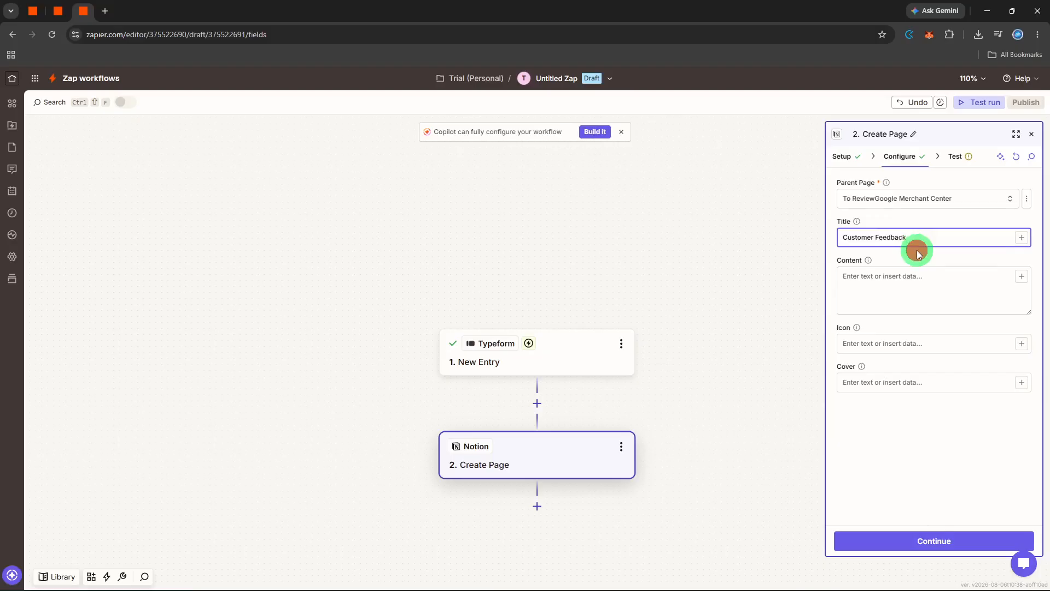
- Map the Typeform ID (Submission Token) and Form Responses fields into the Notion page's content
{"action": "left_click", "coordinate": [917, 274]}
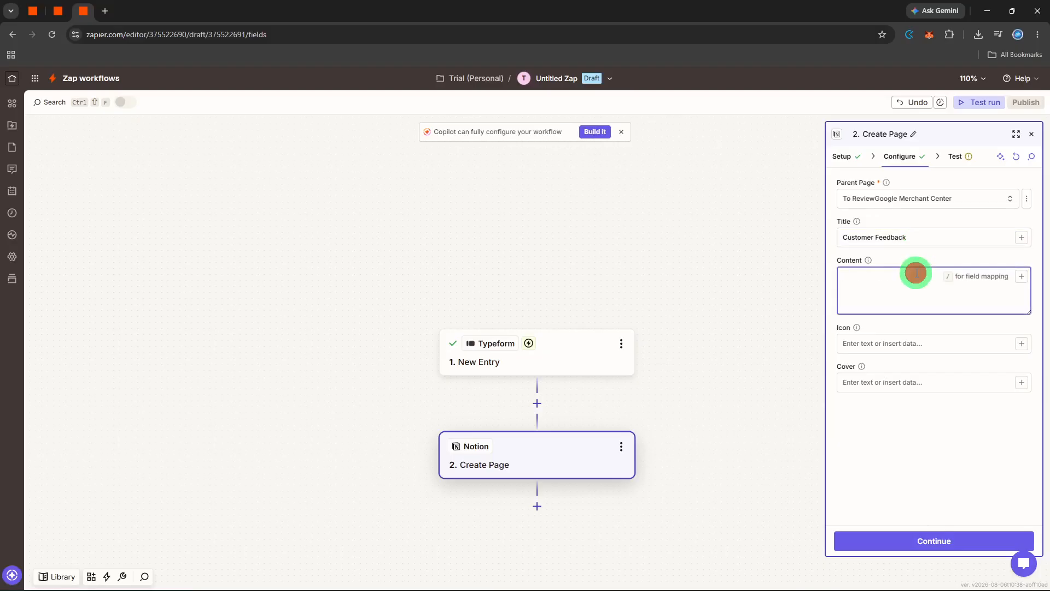
{"action": "left_click", "coordinate": [1021, 276]}
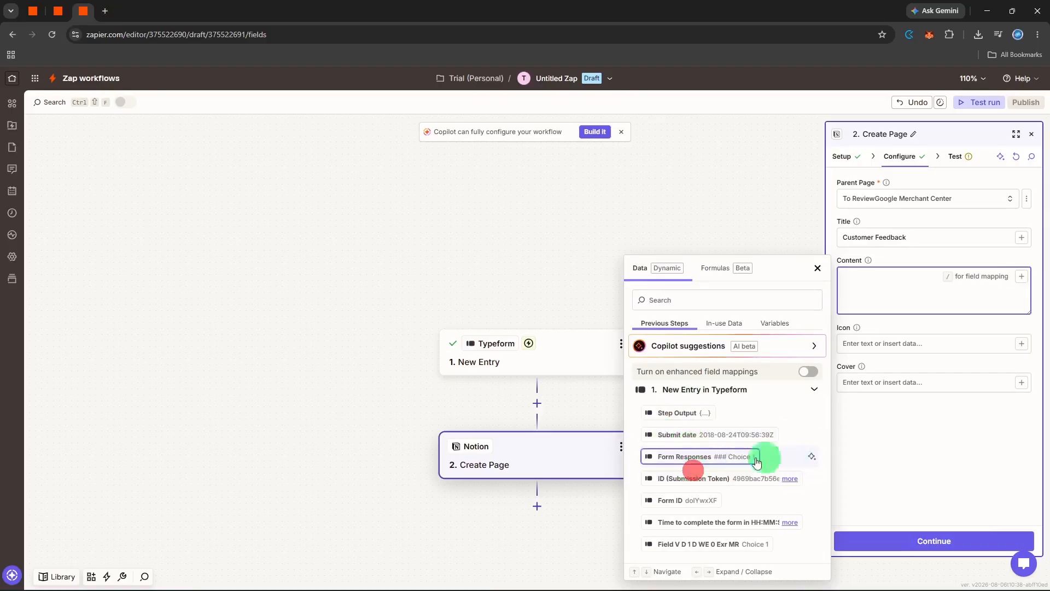
{"action": "left_click", "coordinate": [720, 477]}
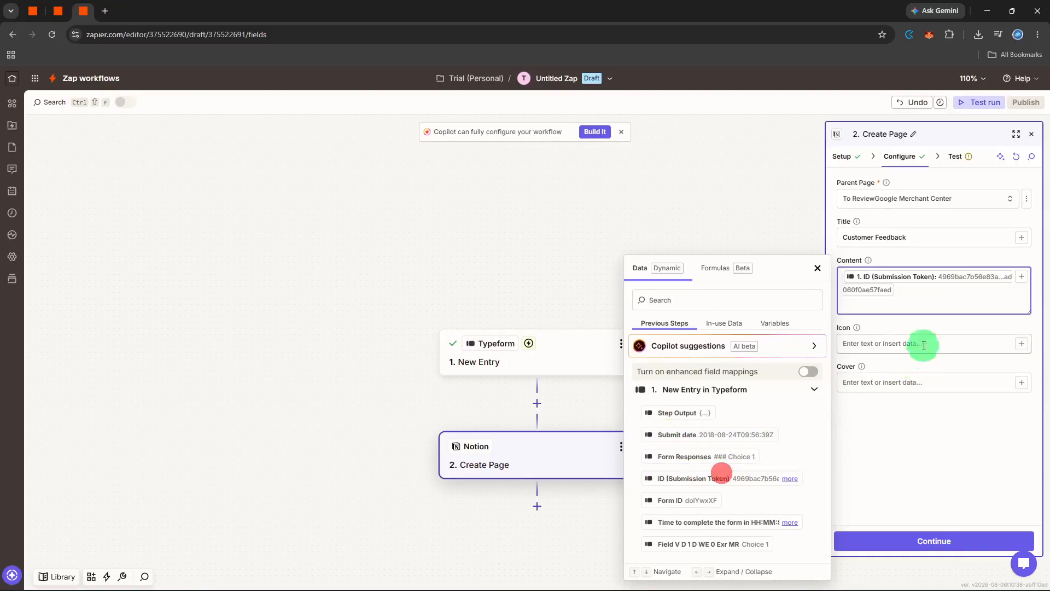
{"action": "left_click", "coordinate": [965, 283]}
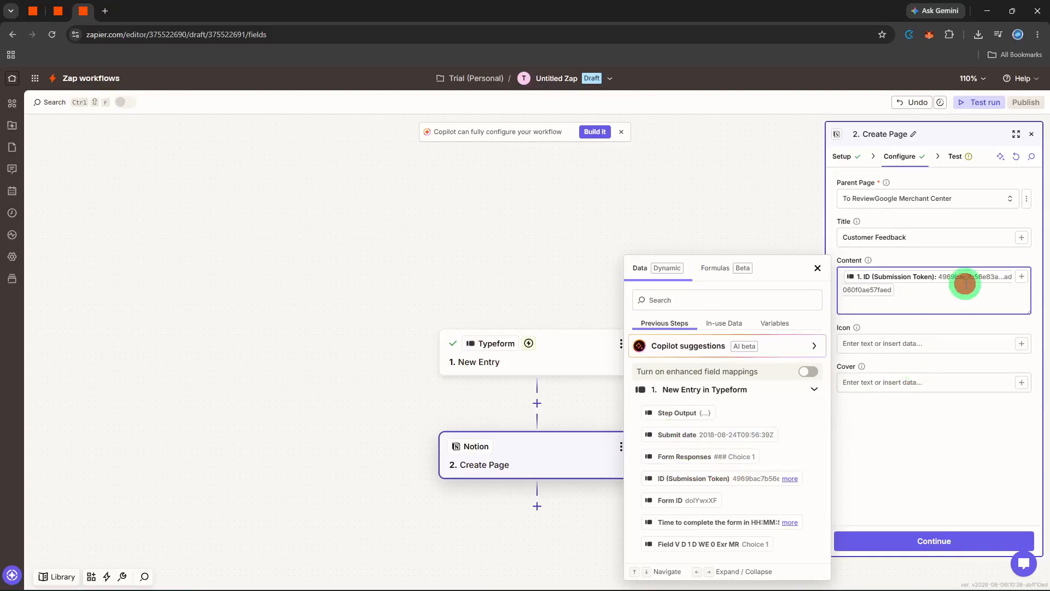
{"action": "left_click", "coordinate": [712, 451]}
{"action": "left_click", "coordinate": [918, 449]}
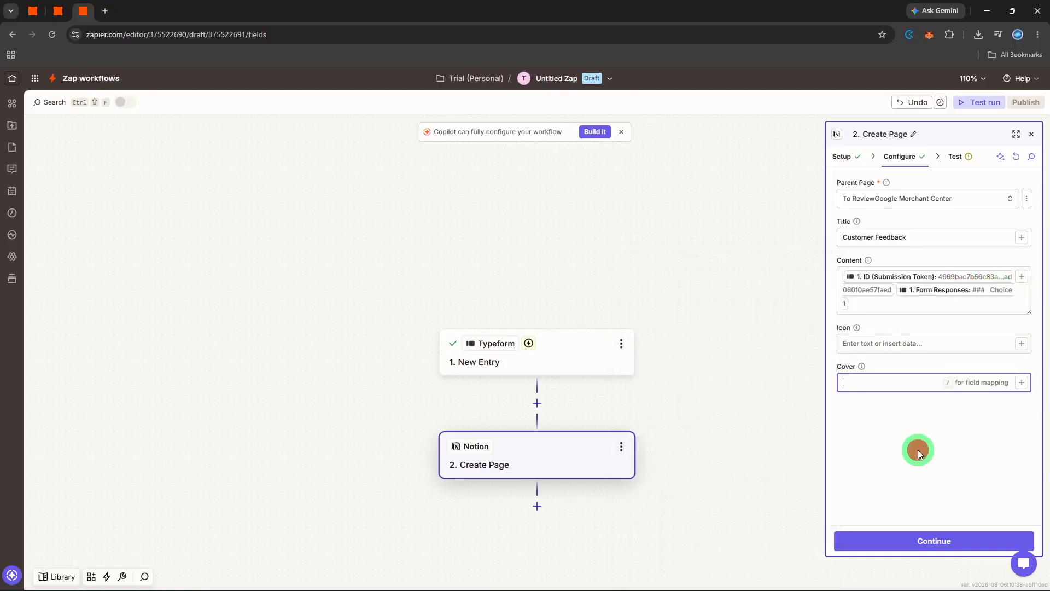
{"action": "left_click", "coordinate": [961, 350]}
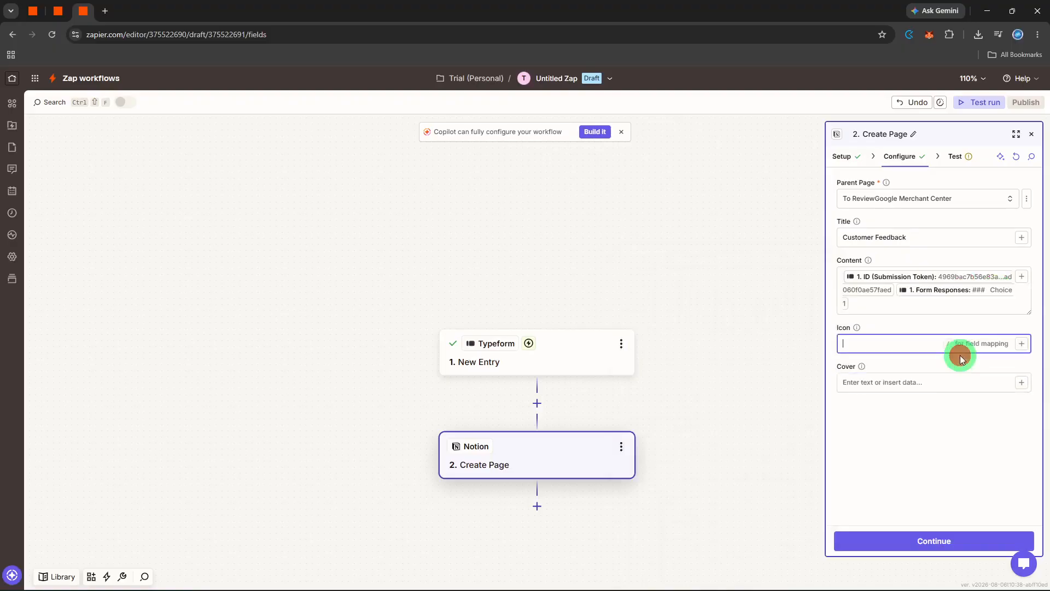
{"action": "left_click", "coordinate": [958, 365]}
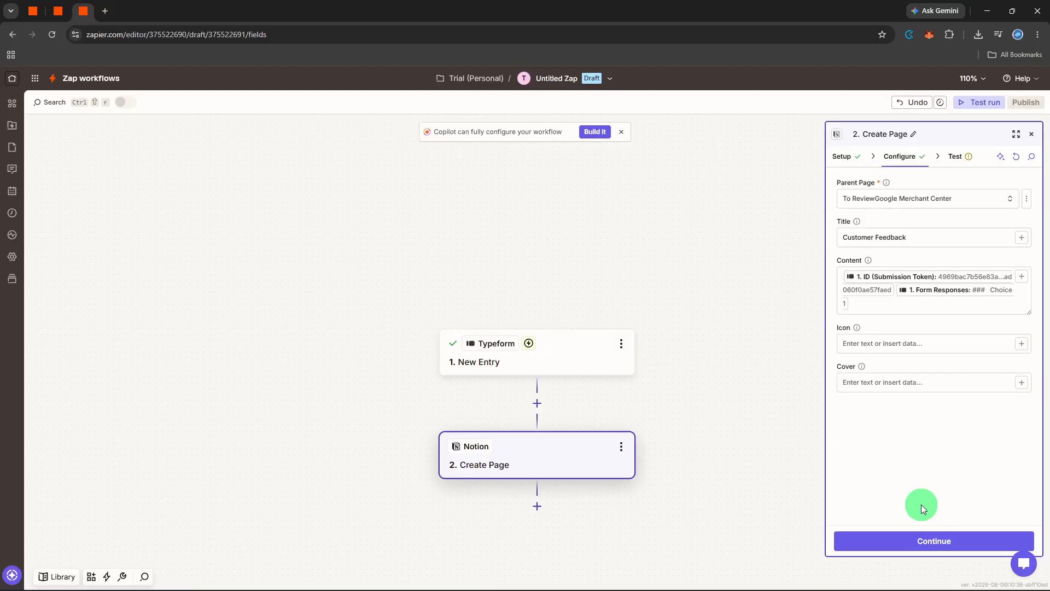
- Finish configuring the Notion Create Page step and test it by sending a page to Notion
{"action": "left_click", "coordinate": [912, 539]}
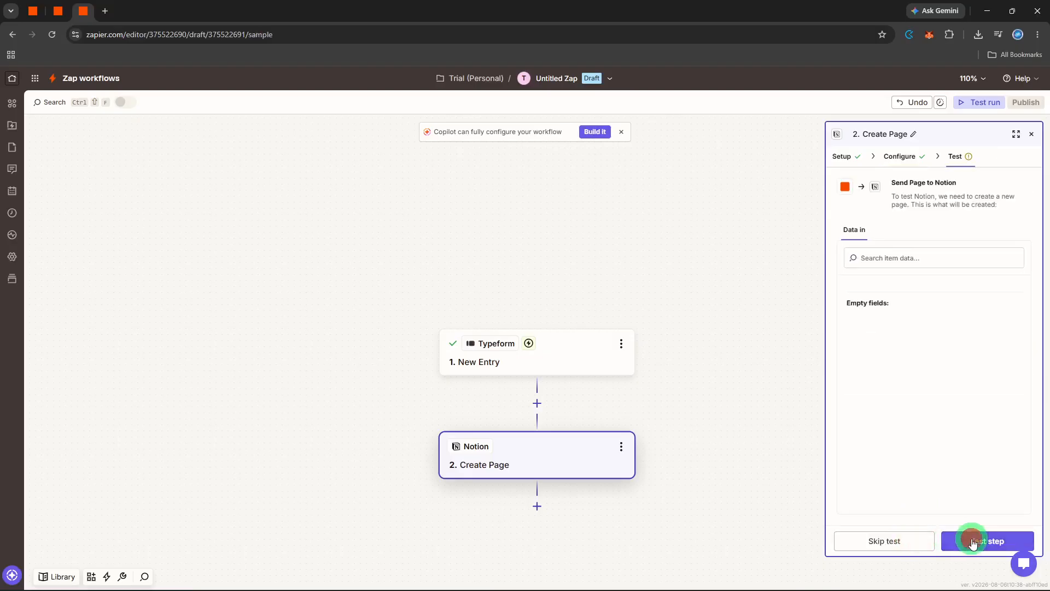
{"action": "left_click", "coordinate": [973, 541]}
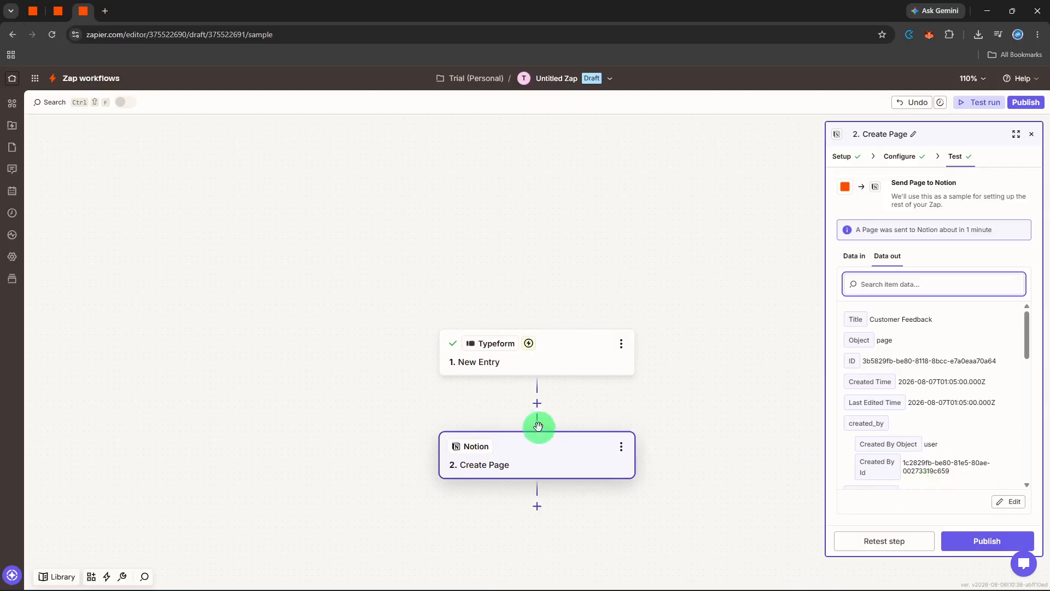
- Insert a Filter step between the Typeform trigger and the Notion Create Page action
{"action": "left_click", "coordinate": [536, 400]}
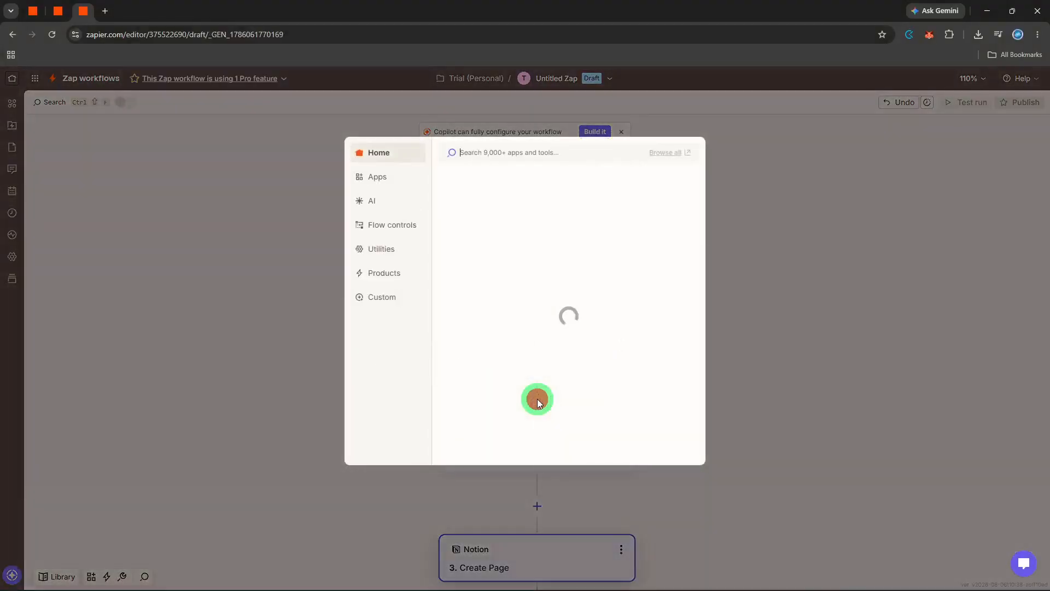
{"action": "left_click", "coordinate": [627, 241]}
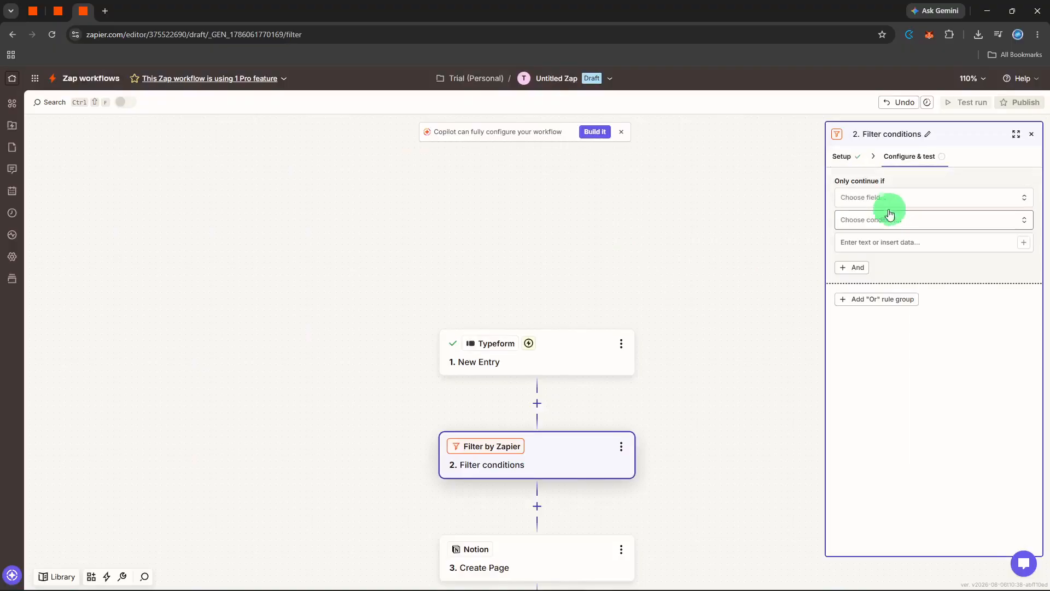
- Set the filter to continue only if Typeform's Field V D 1 D WE 0 Exr MR (Text) Exactly matches that same field's value
{"action": "left_click", "coordinate": [893, 199]}
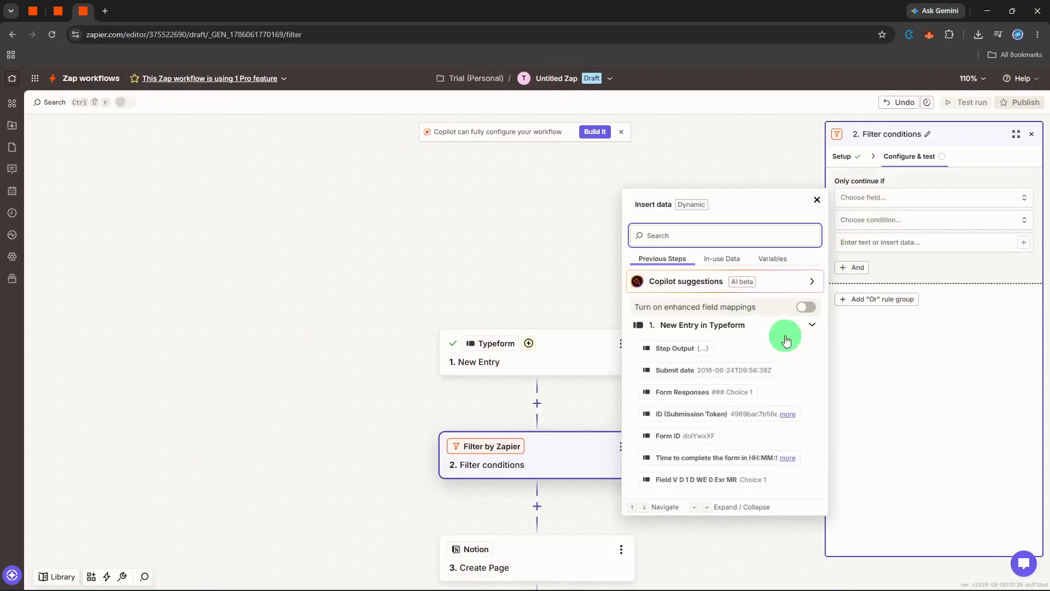
{"action": "left_click", "coordinate": [734, 480]}
{"action": "left_click", "coordinate": [908, 232]}
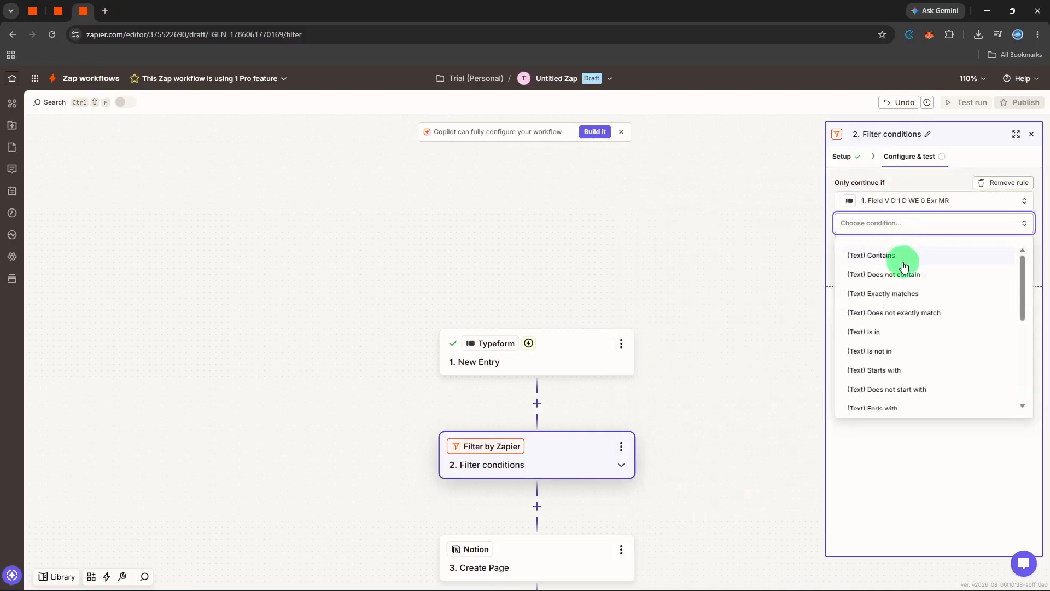
{"action": "left_click", "coordinate": [898, 292]}
{"action": "left_click", "coordinate": [902, 245]}
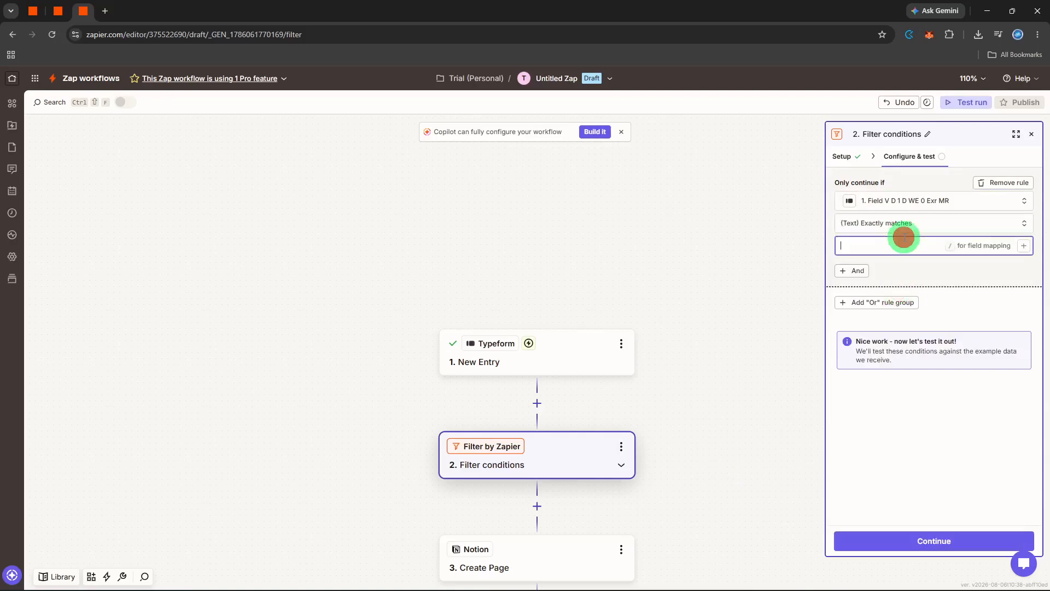
{"action": "left_click", "coordinate": [1024, 244]}
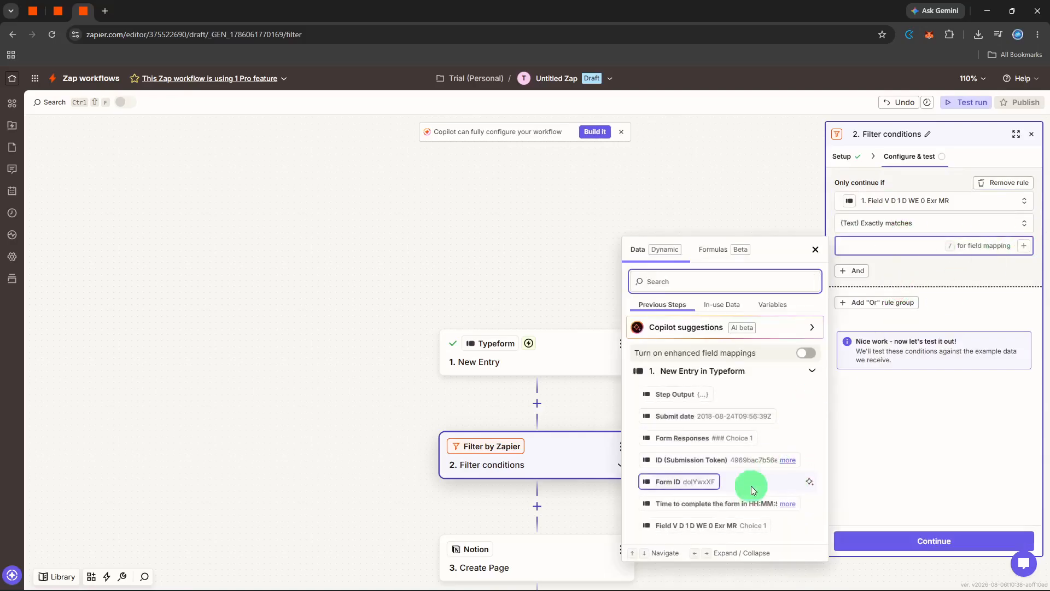
{"action": "left_click", "coordinate": [730, 525]}
{"action": "left_click", "coordinate": [868, 471]}
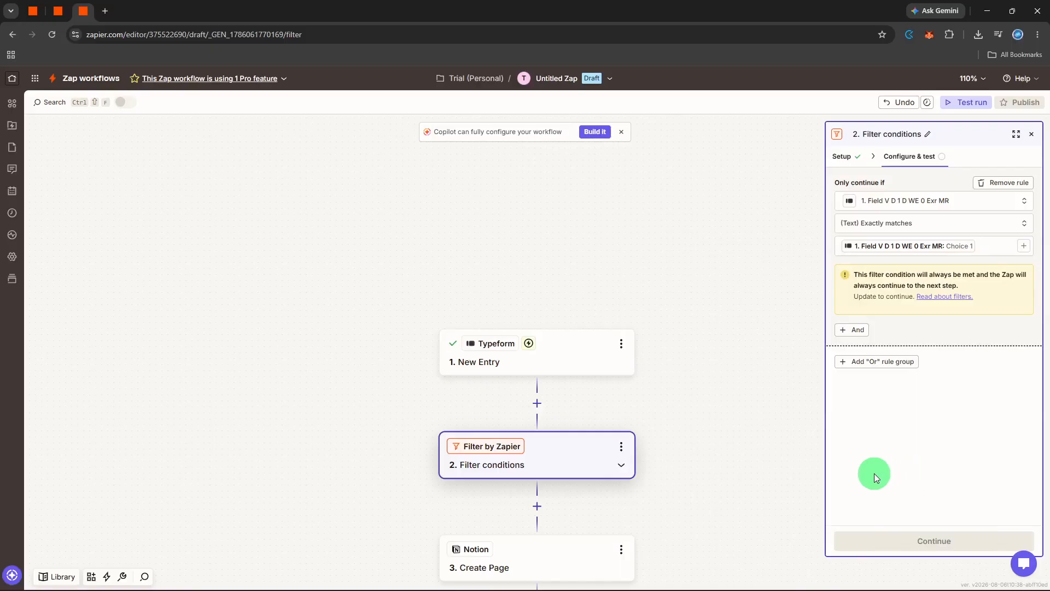
{"action": "left_click_drag", "start_coordinate": [759, 456], "coordinate": [761, 430]}
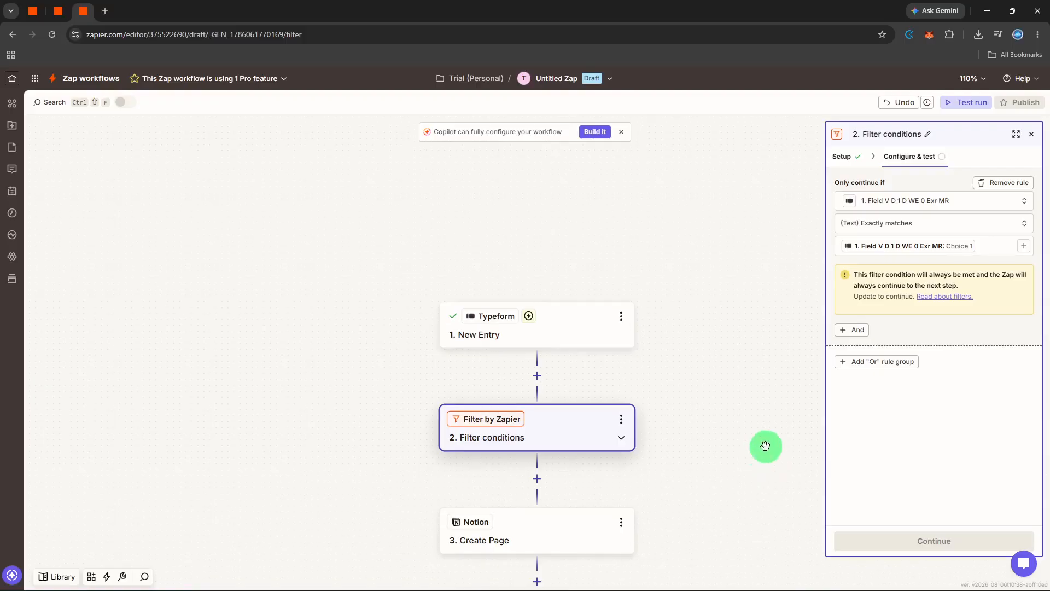
{"action": "left_click", "coordinate": [1032, 134]}
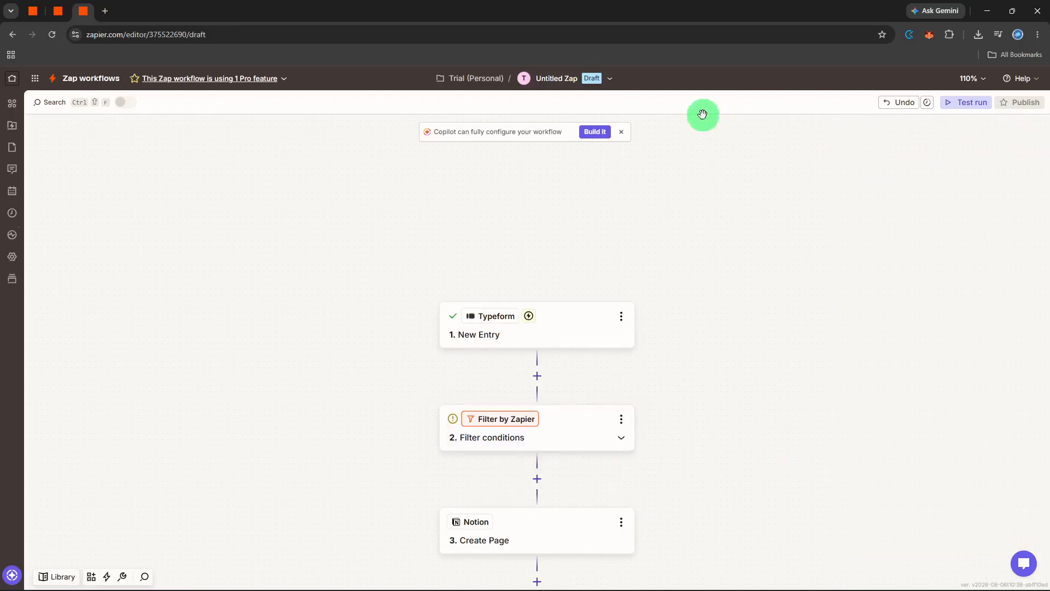
- Rename the Zap as "survey forms"
{"action": "left_click", "coordinate": [571, 80]}
{"action": "left_click", "coordinate": [562, 105]}
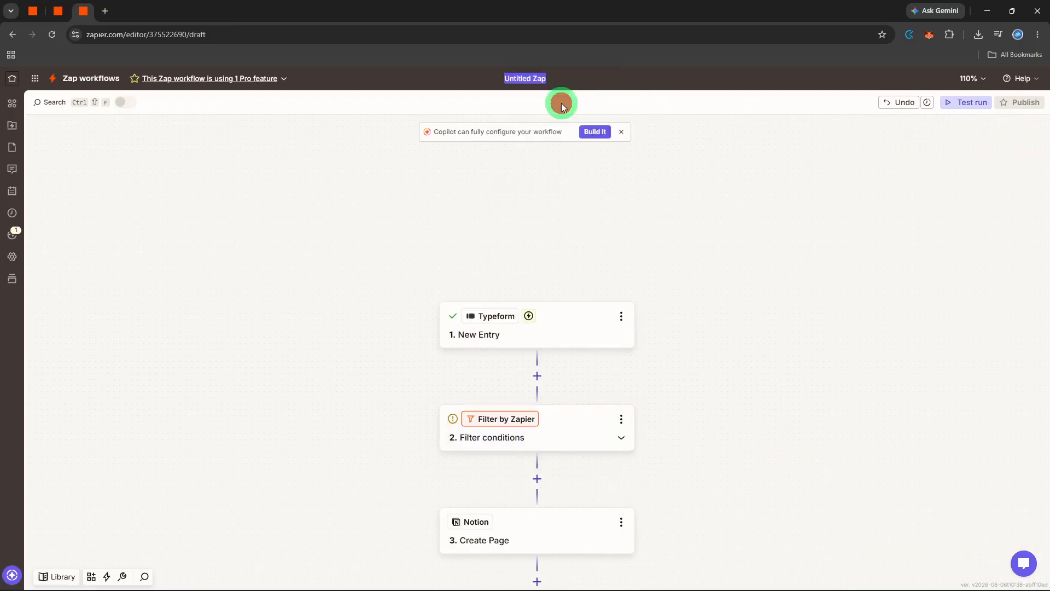
{"action": "key", "text": "BackSpace"}
{"action": "type", "text": "survey forms"}
{"action": "key", "text": "Return"}
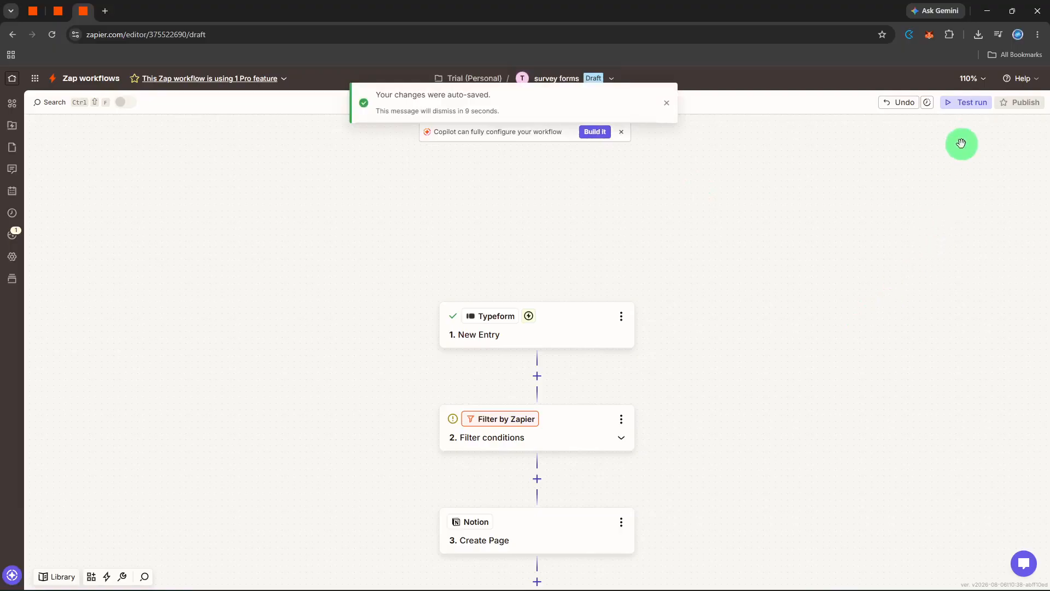
- Test run the whole Zap with Entry A, close the run details and run list, and return to editing the Zap
{"action": "left_click", "coordinate": [963, 103]}
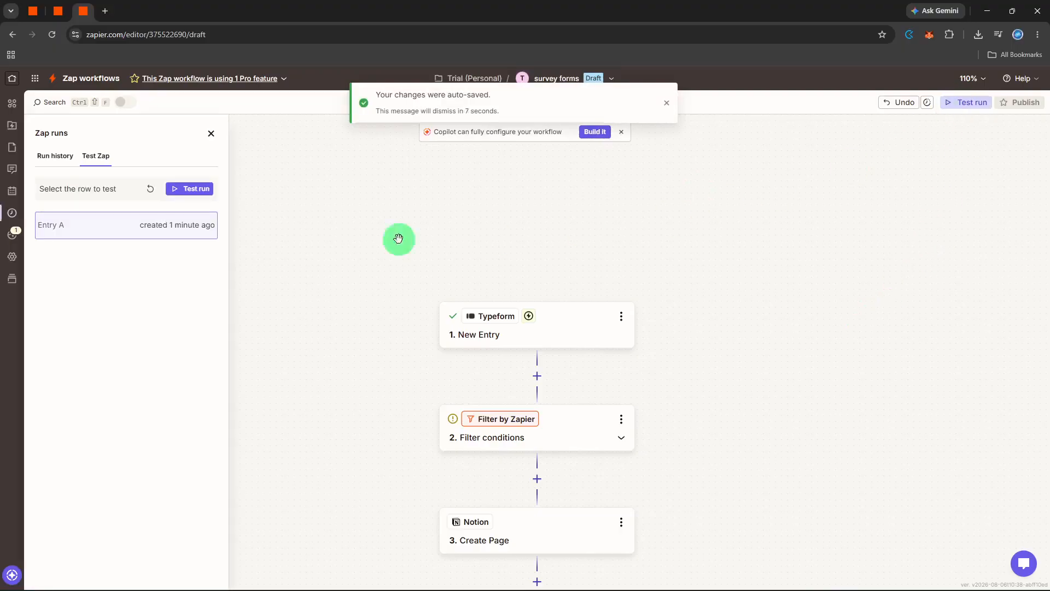
{"action": "left_click", "coordinate": [184, 187]}
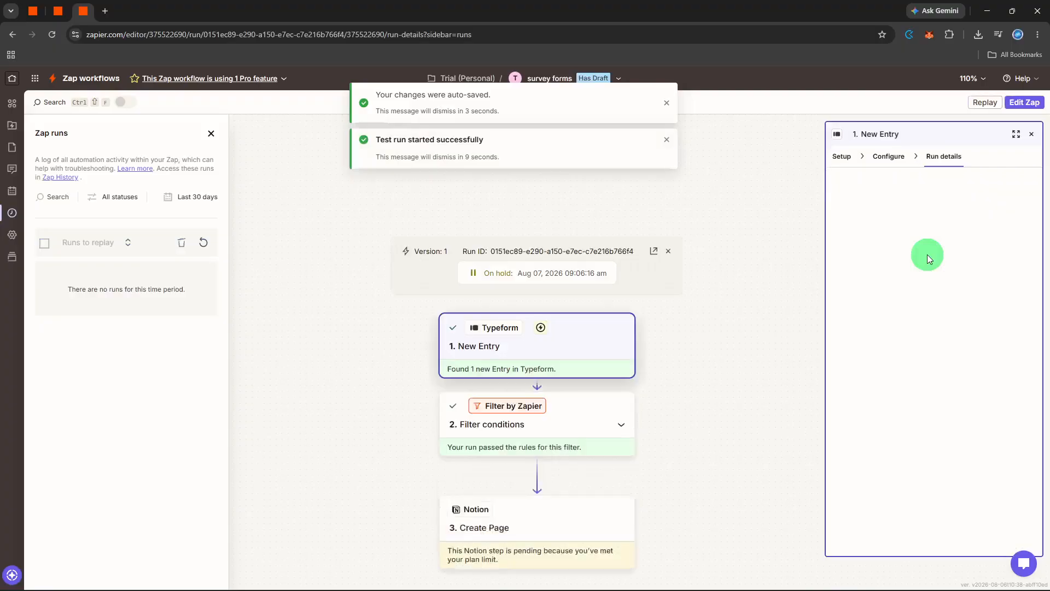
{"action": "left_click", "coordinate": [1036, 133]}
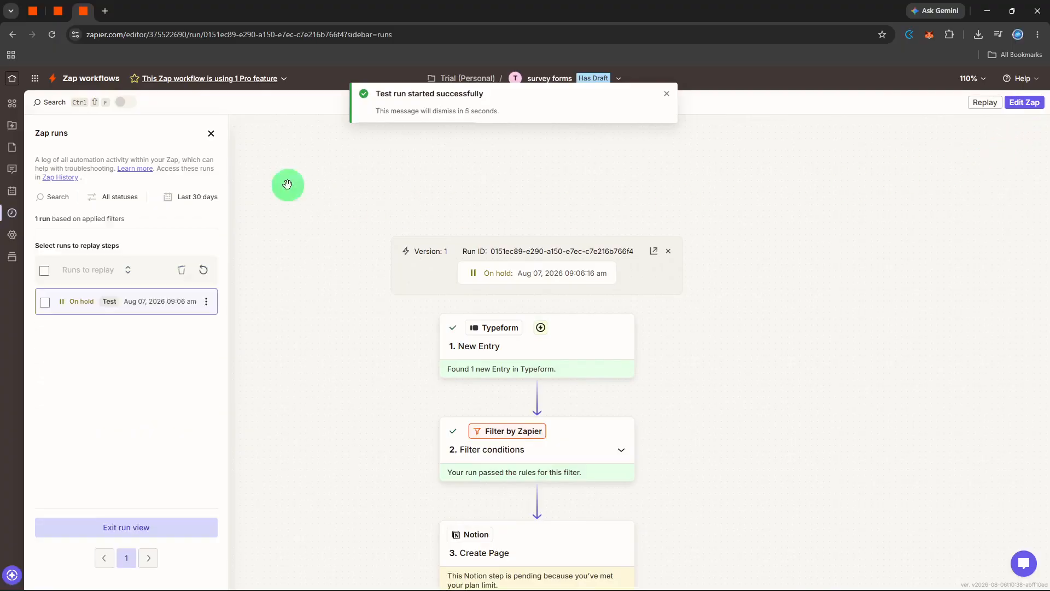
{"action": "left_click", "coordinate": [210, 133]}
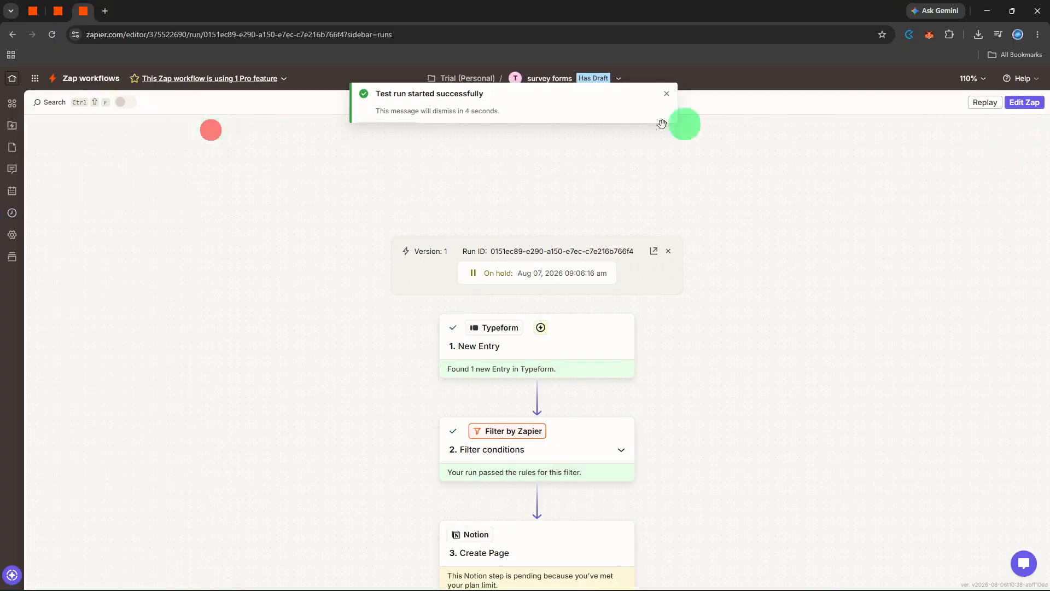
{"action": "left_click", "coordinate": [1014, 104]}
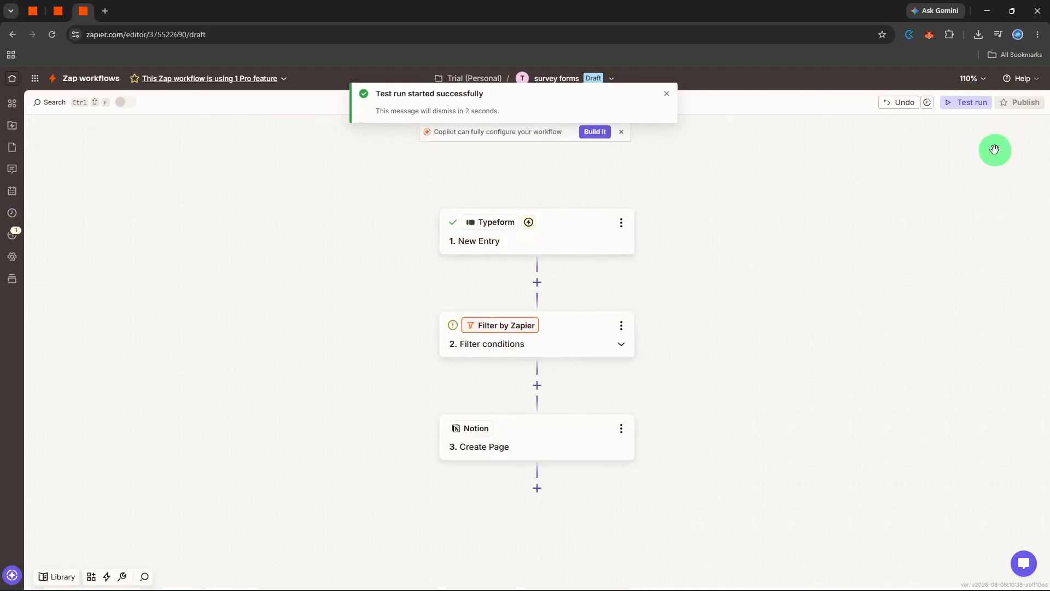